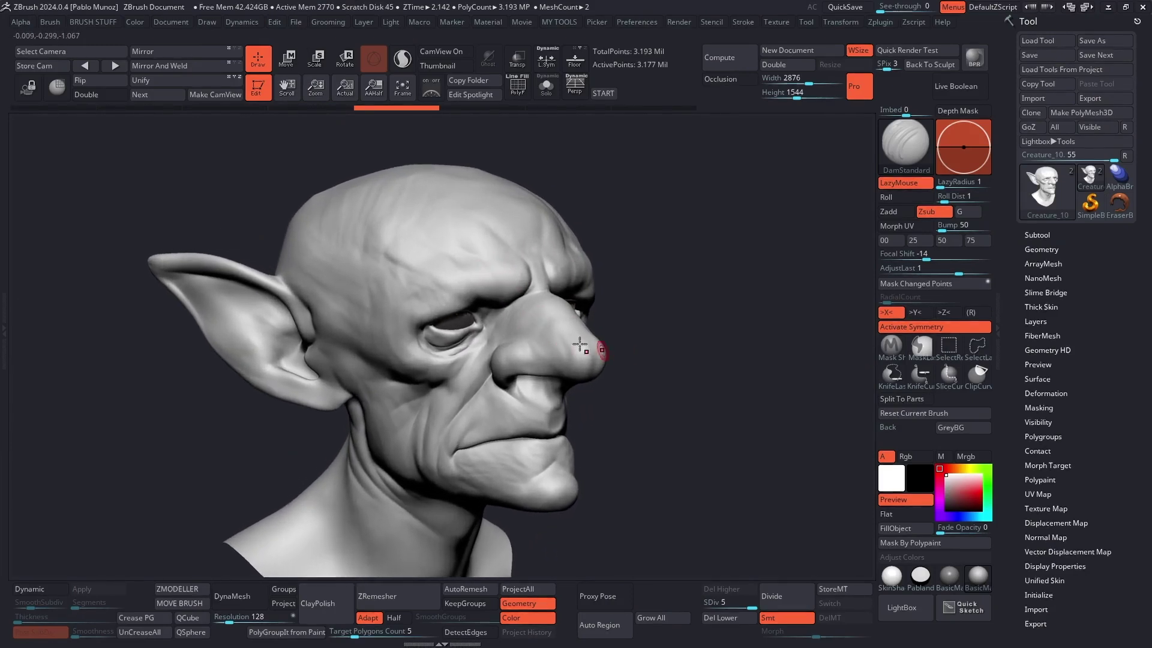
# Step: Zoom onto the goblin's forehead and carve an extended crease line across it
pyautogui.moveTo(630, 342); pyautogui.dragTo(535, 248)
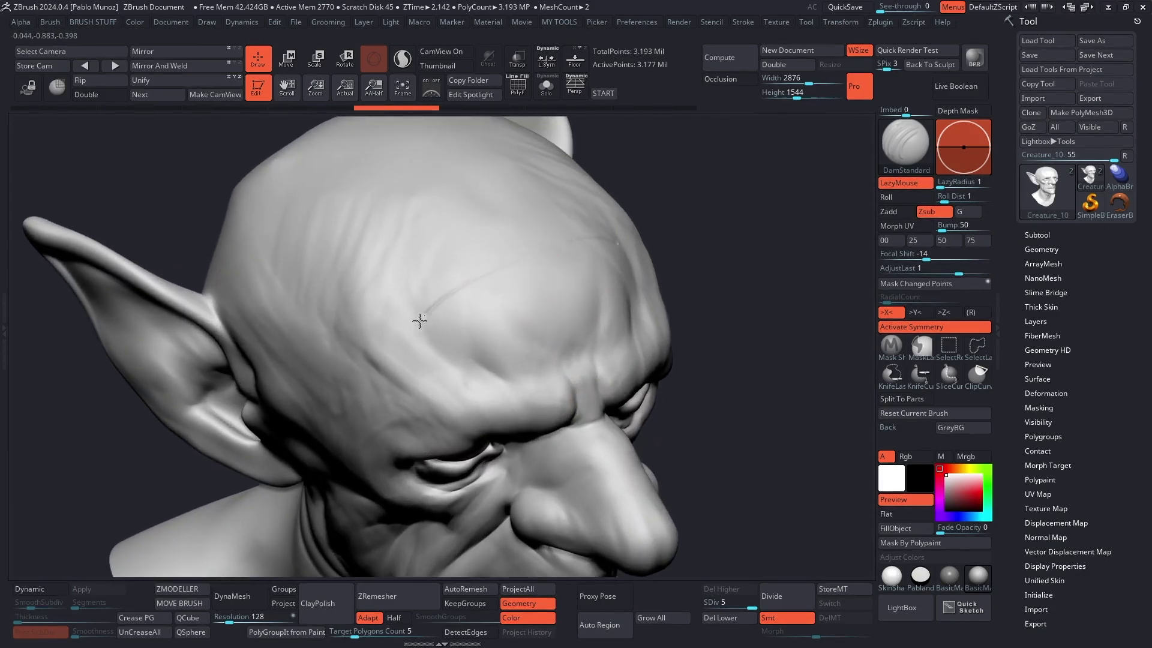
pyautogui.moveTo(349, 419); pyautogui.dragTo(540, 289)
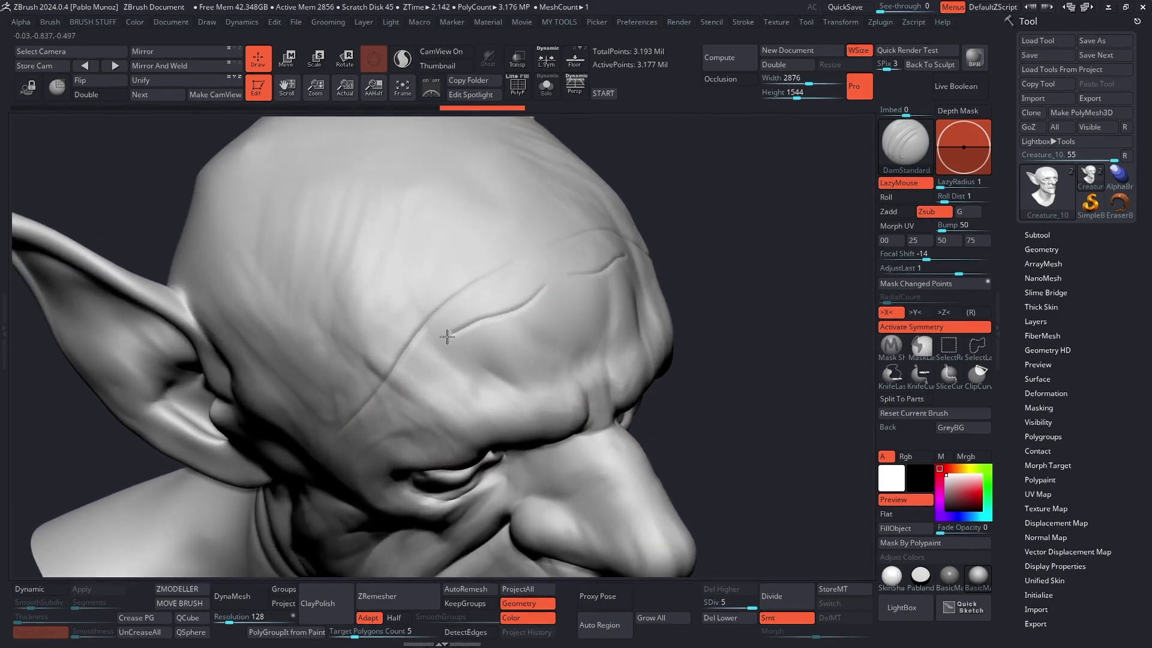
pyautogui.moveTo(372, 399); pyautogui.dragTo(475, 320)
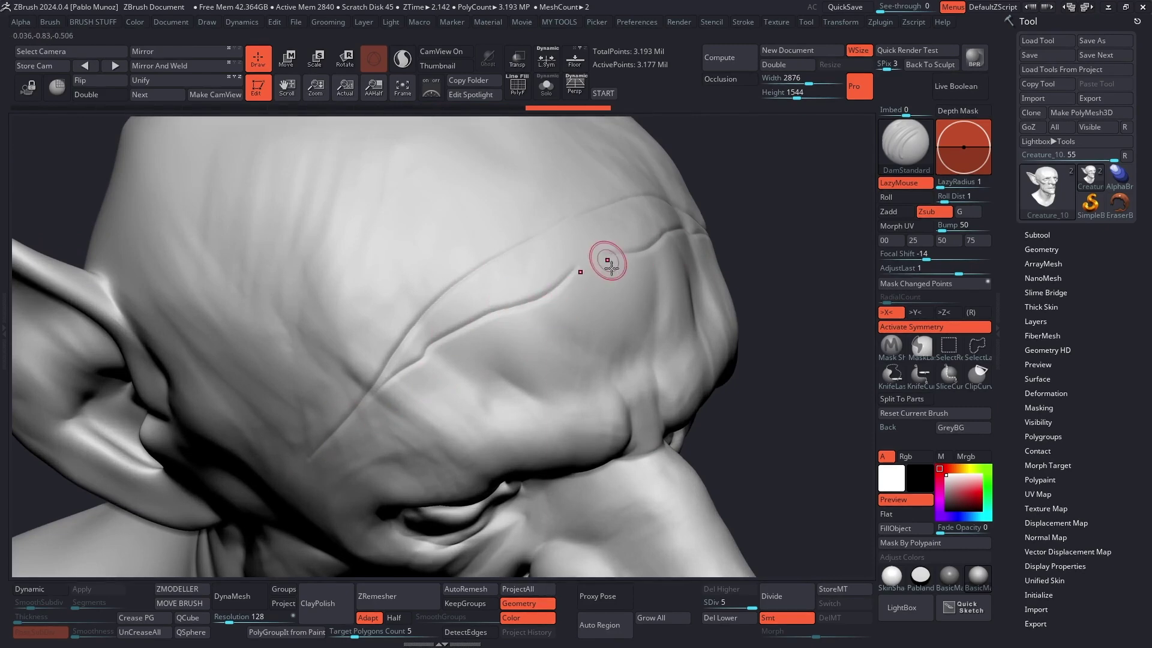
pyautogui.moveTo(608, 261); pyautogui.dragTo(611, 266)
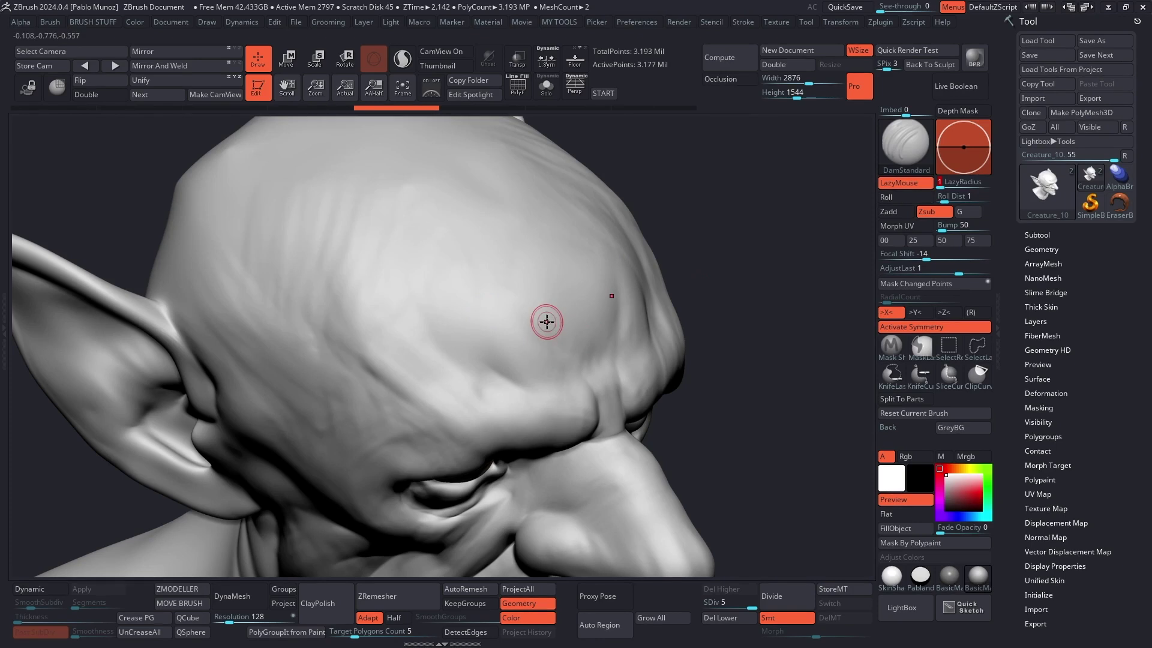
pyautogui.scroll(-4, 546, 321)
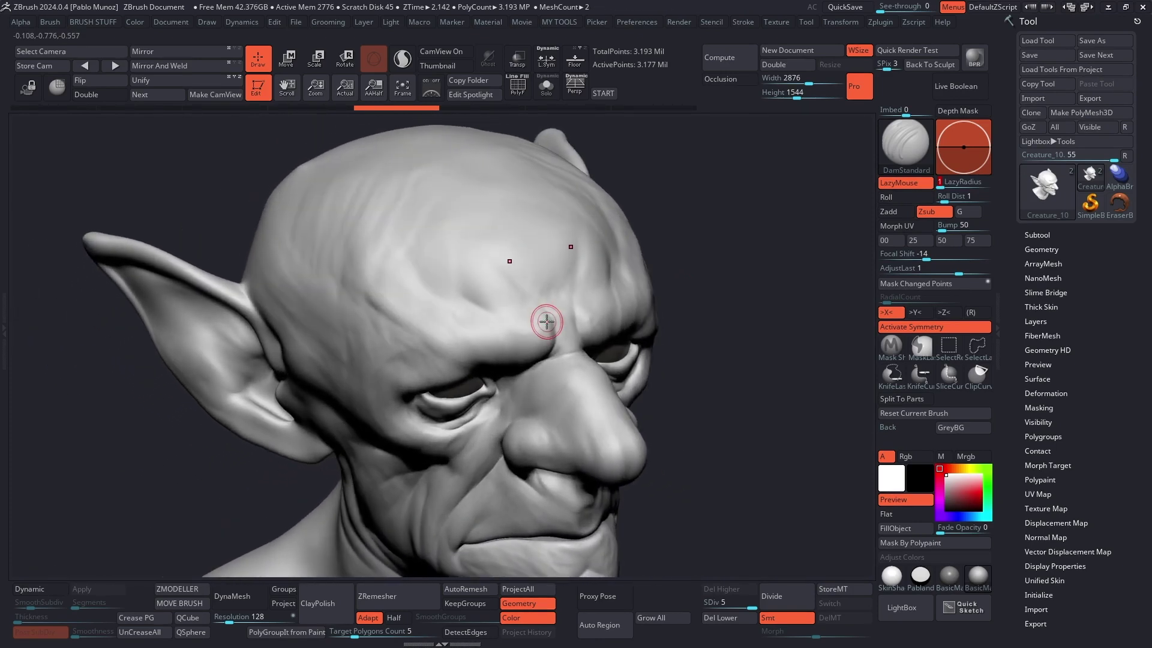
pyautogui.moveTo(545, 322); pyautogui.dragTo(546, 322)
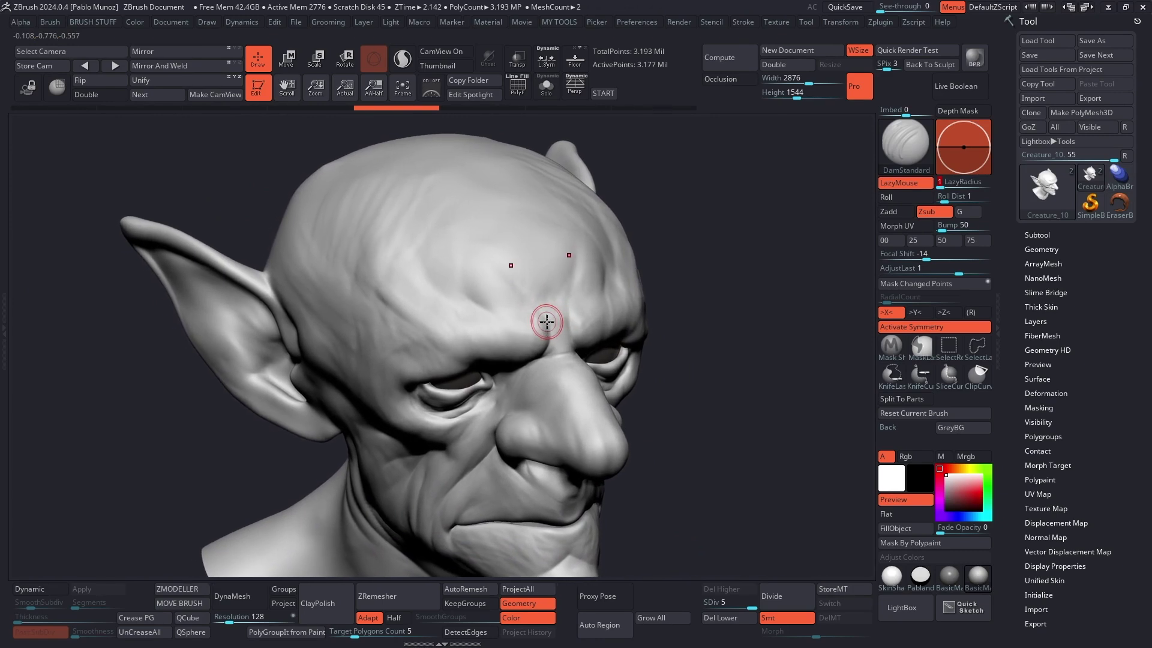
pyautogui.moveTo(546, 321); pyautogui.dragTo(545, 320)
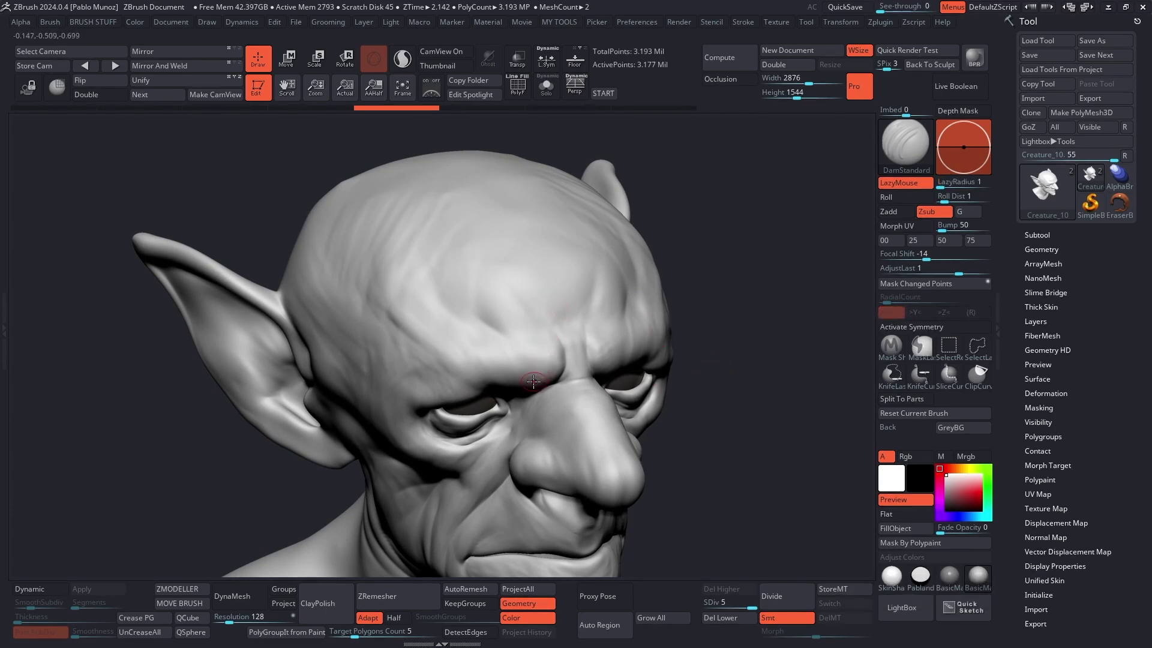
# Step: Zoom in on the goblin's eye and bring up the radial tools menu there
pyautogui.press('space')
pyautogui.moveTo(680, 351)
pyautogui.mouseDown()
pyautogui.moveTo(718, 310)
pyautogui.moveTo(562, 310)
pyautogui.mouseUp()
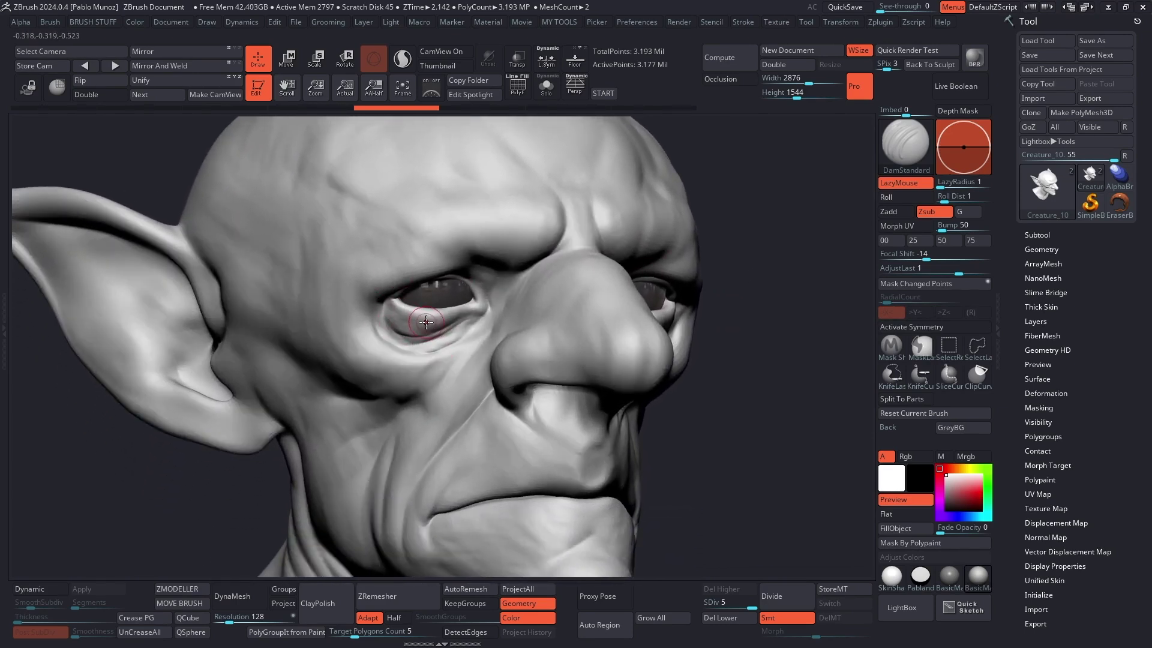
pyautogui.press('space')
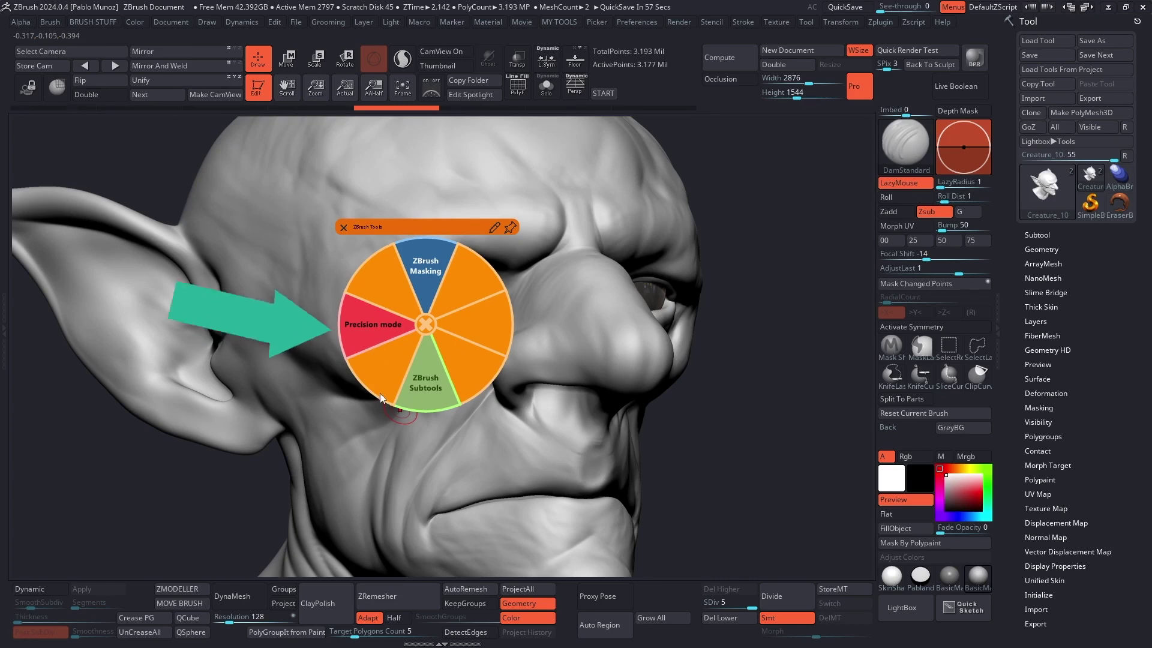
# Step: Choose Precision mode from the radial menu to magnify the area around the eye
pyautogui.click(370, 325)
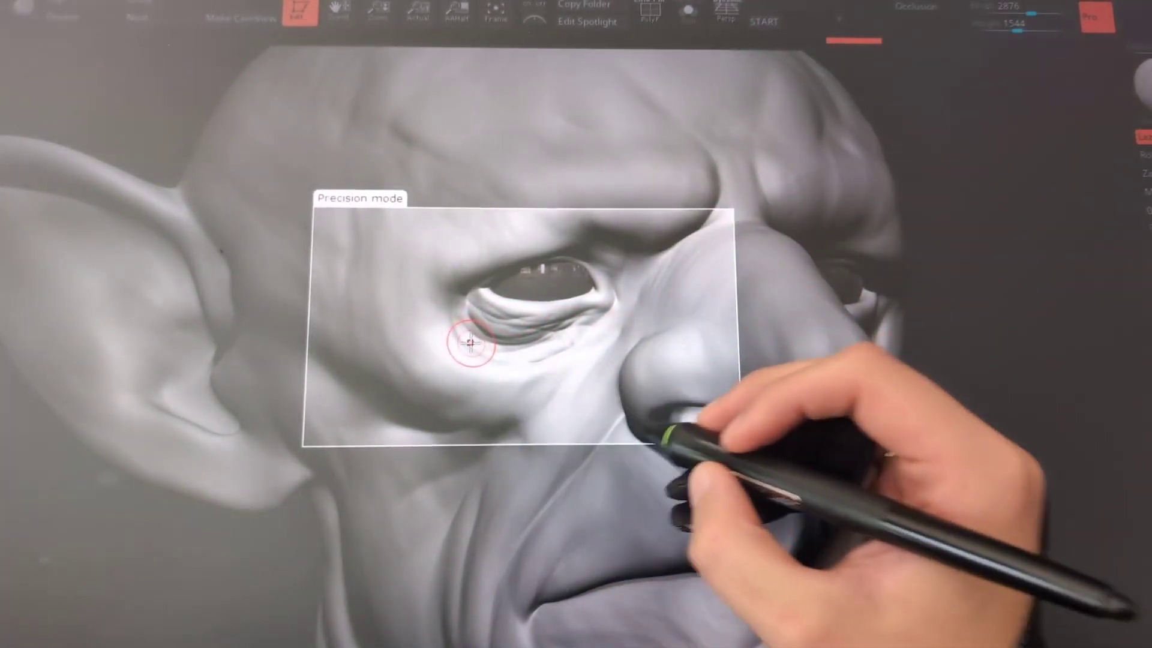
# Step: Turn Precision mode off, then back on centred over the goblin's eye and nose
pyautogui.rightClick(449, 321)
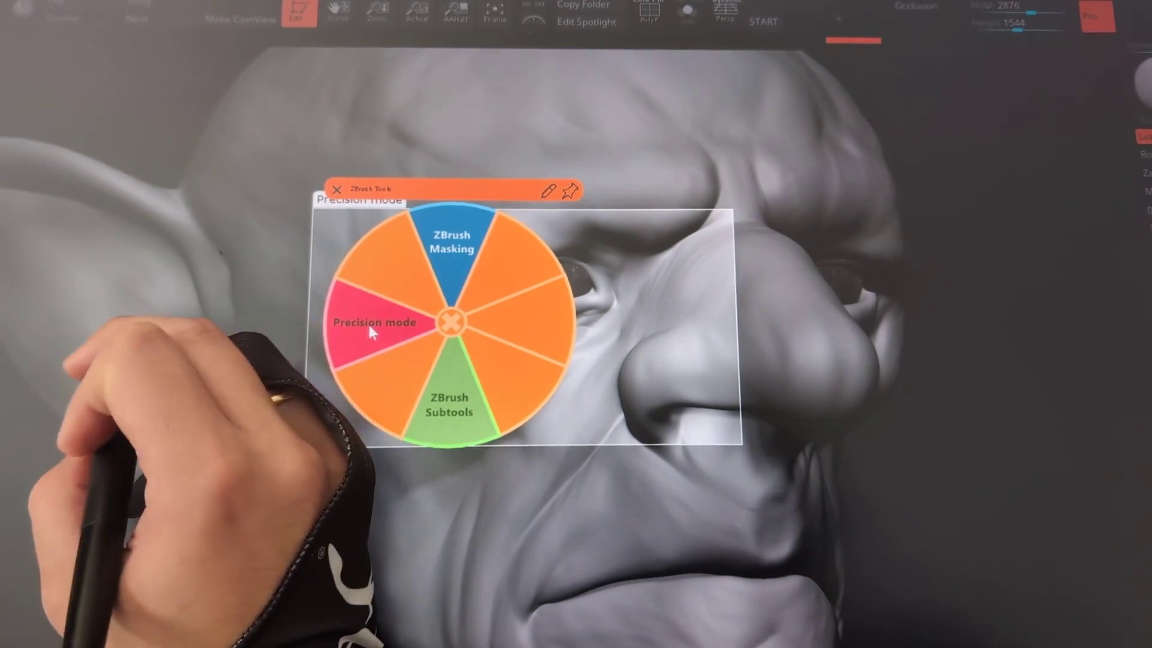
pyautogui.click(370, 323)
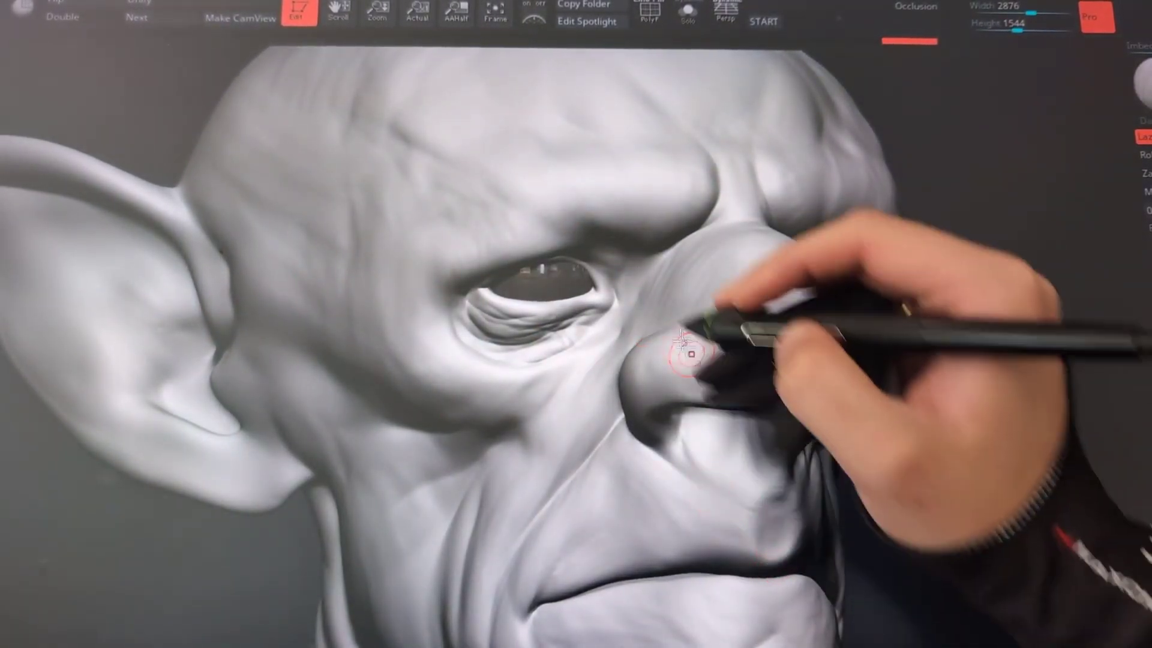
pyautogui.rightClick(647, 309)
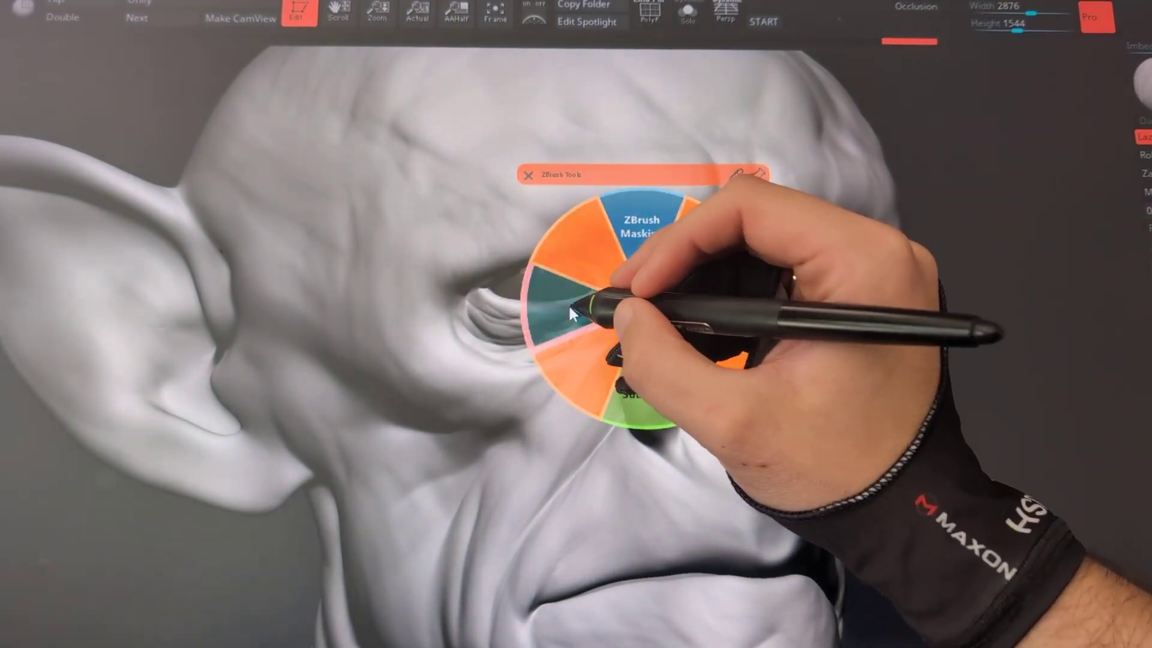
pyautogui.click(565, 304)
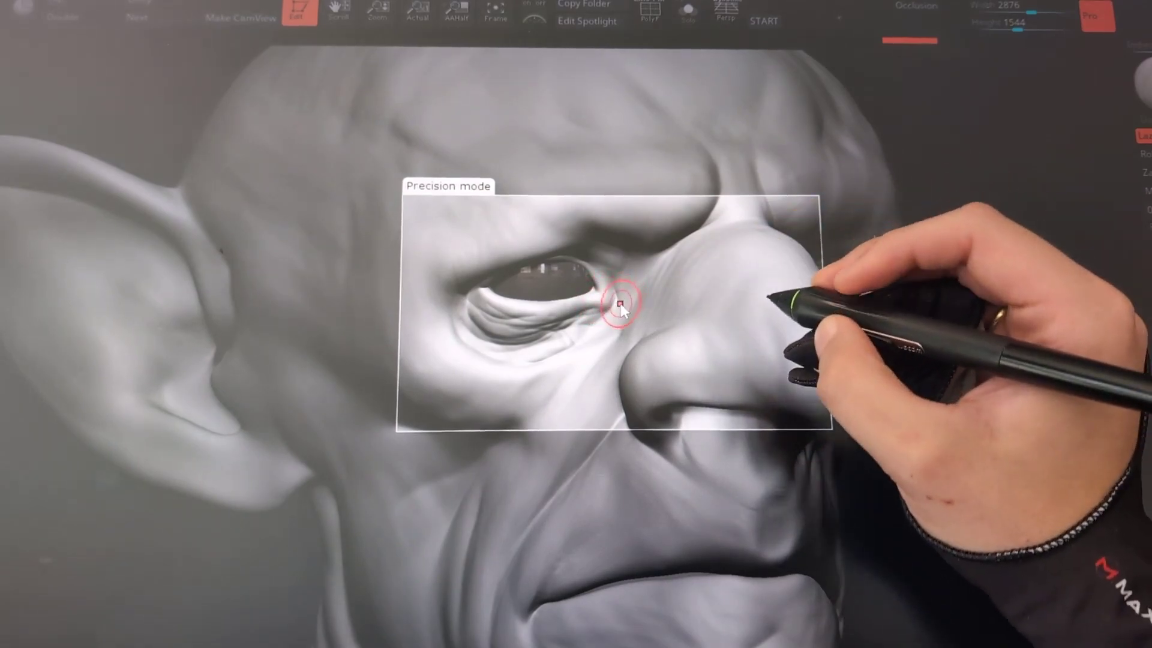
# Step: Choose Precision mode again in the radial tools menu to close the precision window
pyautogui.rightClick(587, 299)
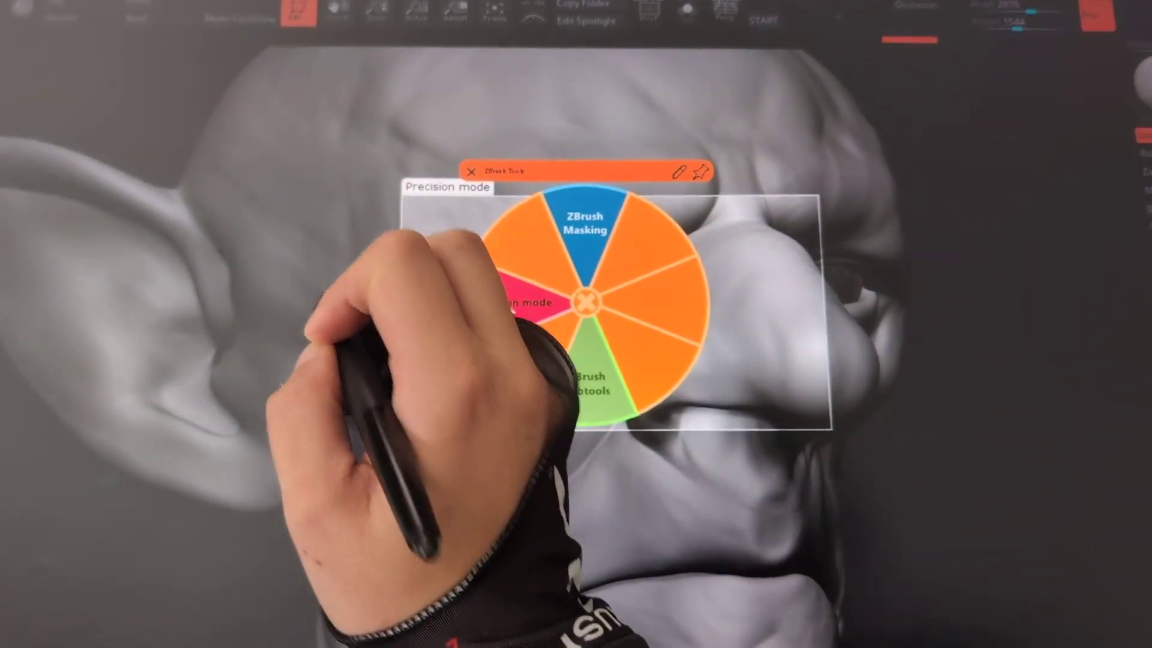
pyautogui.click(531, 307)
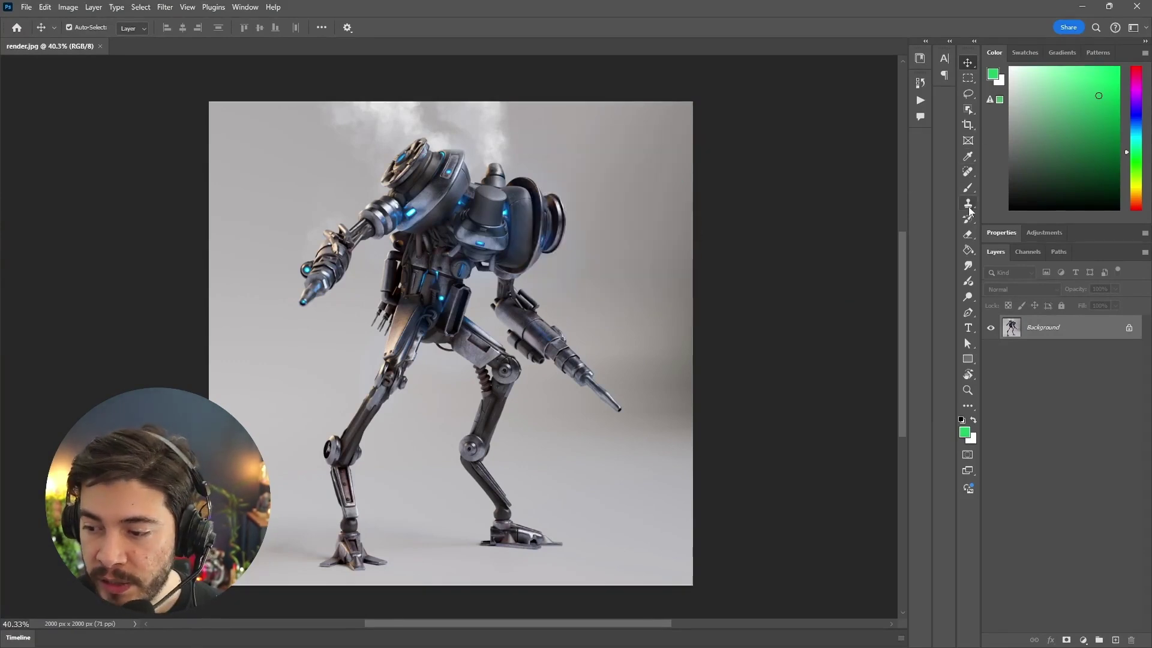
# Step: Pick the Brush tool, undo a test stroke, and add an empty layer above Background
pyautogui.click(968, 188)
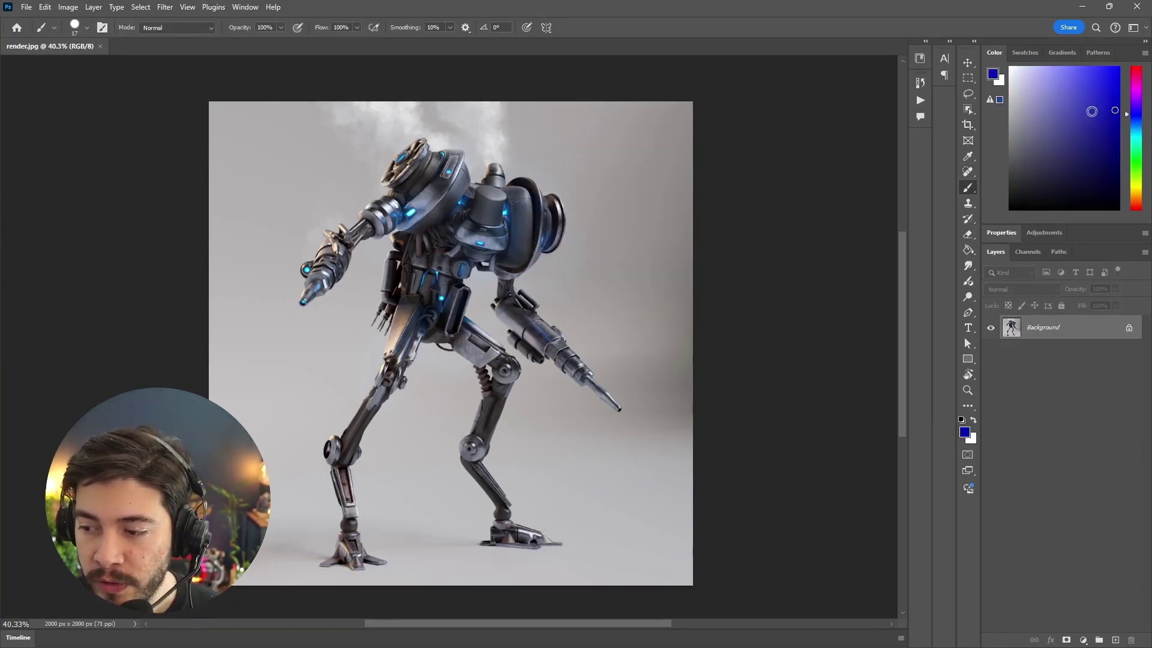
pyautogui.moveTo(598, 230); pyautogui.dragTo(643, 338)
pyautogui.hotkey('ctrl', 'z')
pyautogui.click(1100, 639)
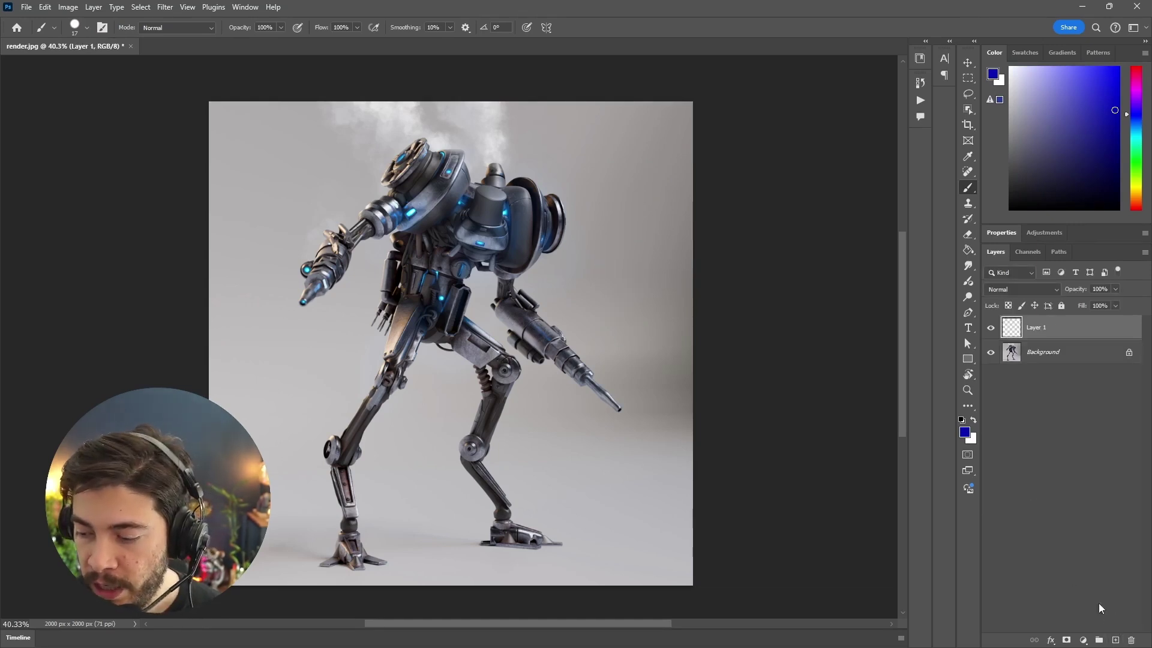
pyautogui.press('space')
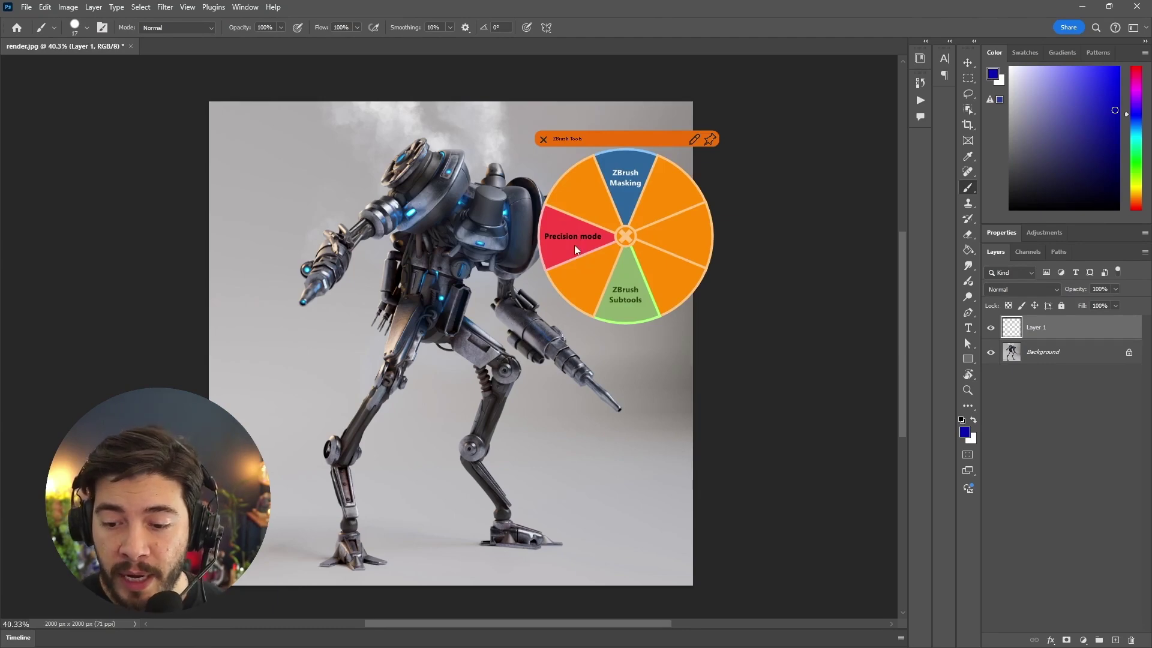
# Step: Paint a long blue curve and a swirl beside the robot's head inside the precision frame
pyautogui.click(572, 243)
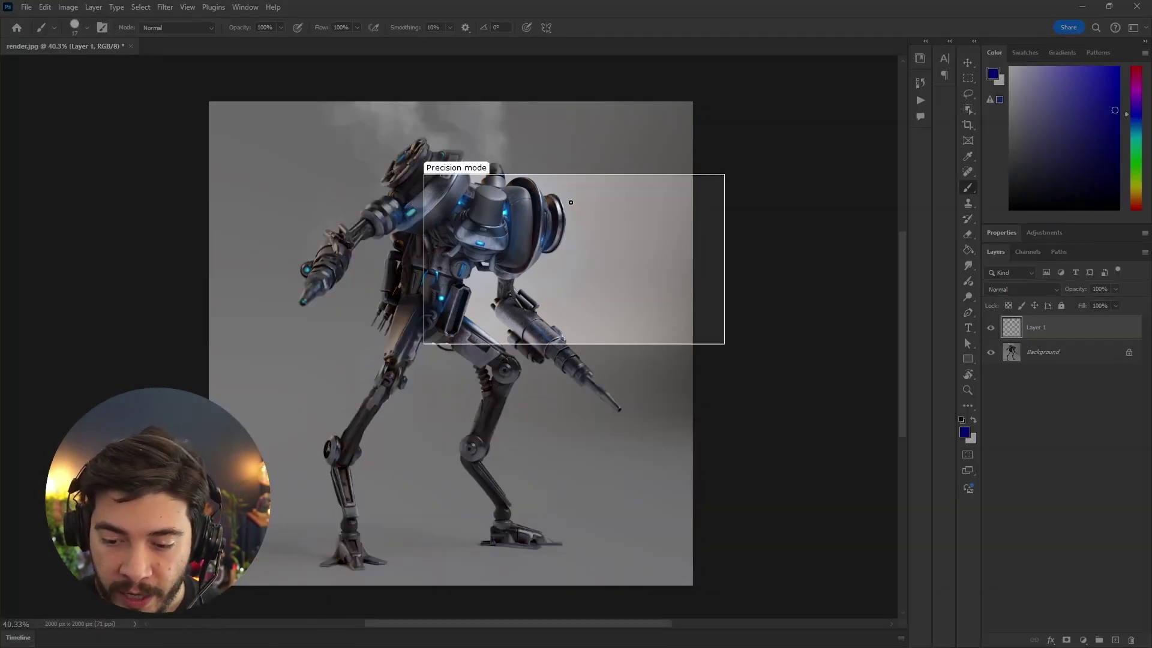
pyautogui.moveTo(576, 209); pyautogui.dragTo(541, 279)
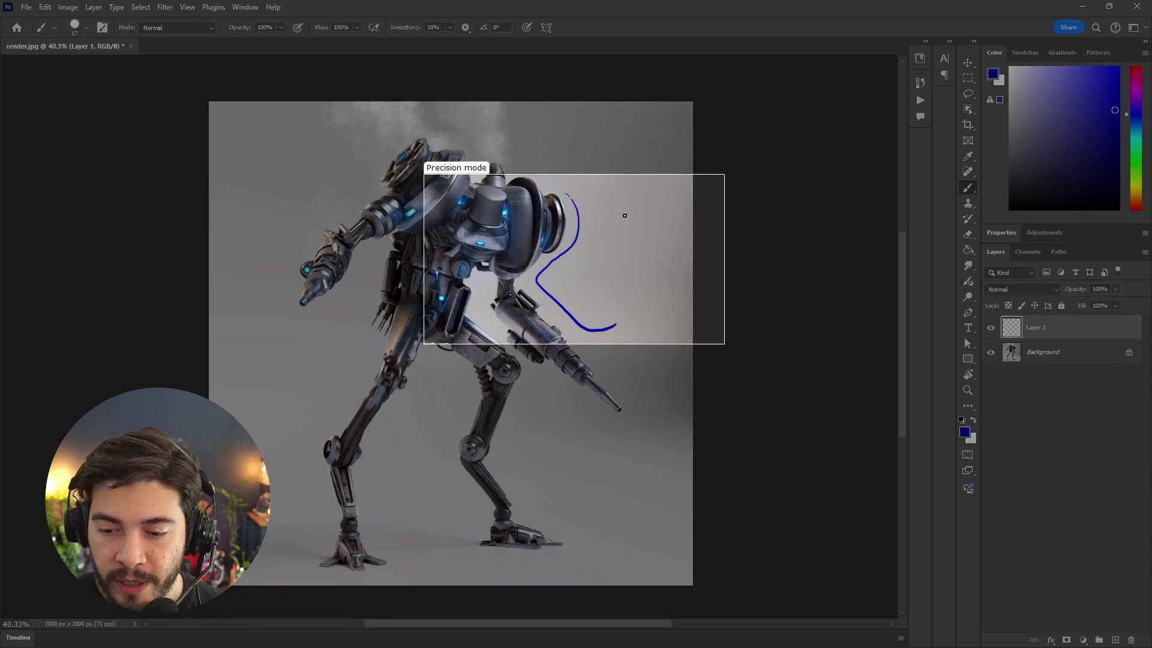
pyautogui.moveTo(629, 218); pyautogui.dragTo(619, 263)
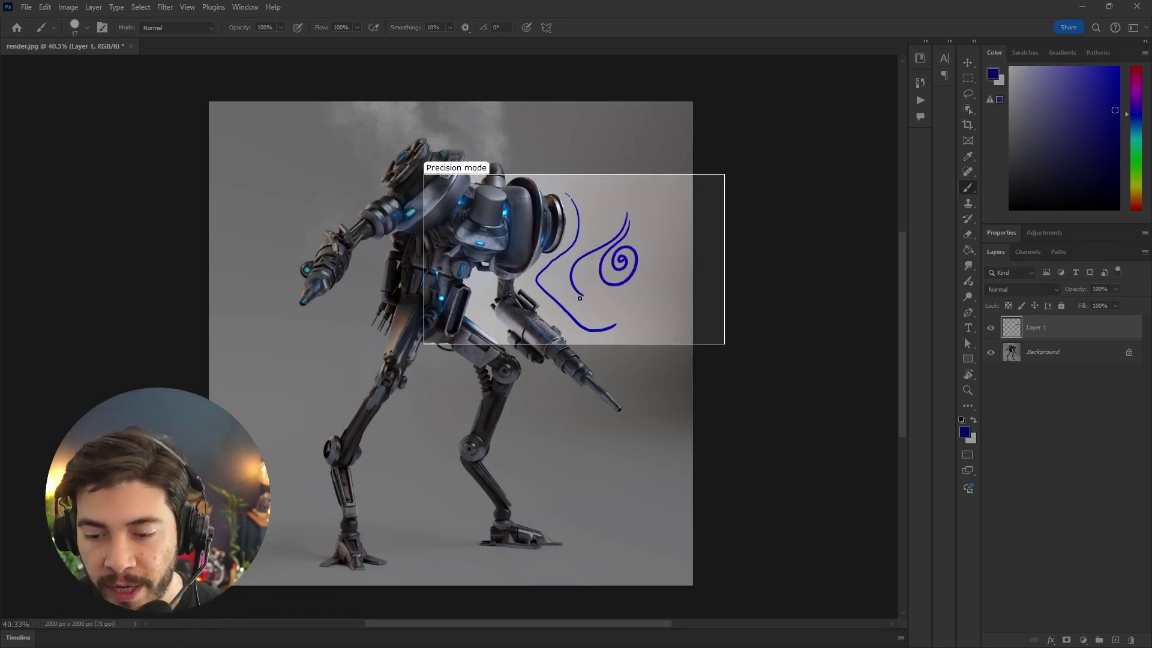
pyautogui.rightClick(590, 241)
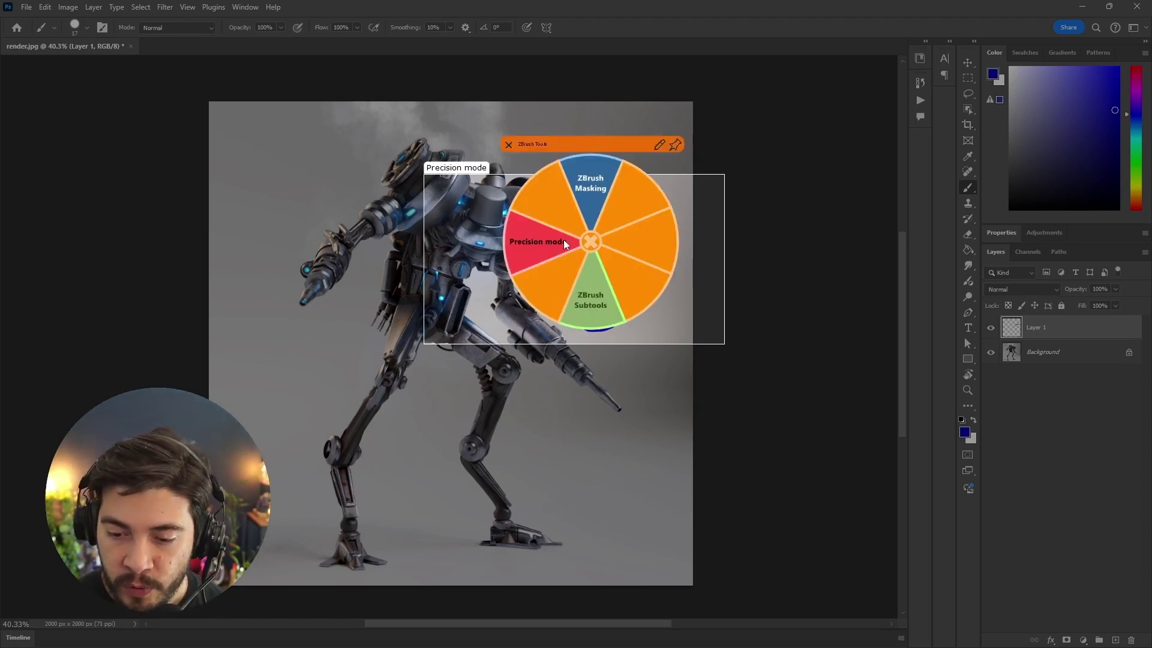
# Step: Deselect Precision mode in the radial menu so the blue strokes show over the full render
pyautogui.click(540, 242)
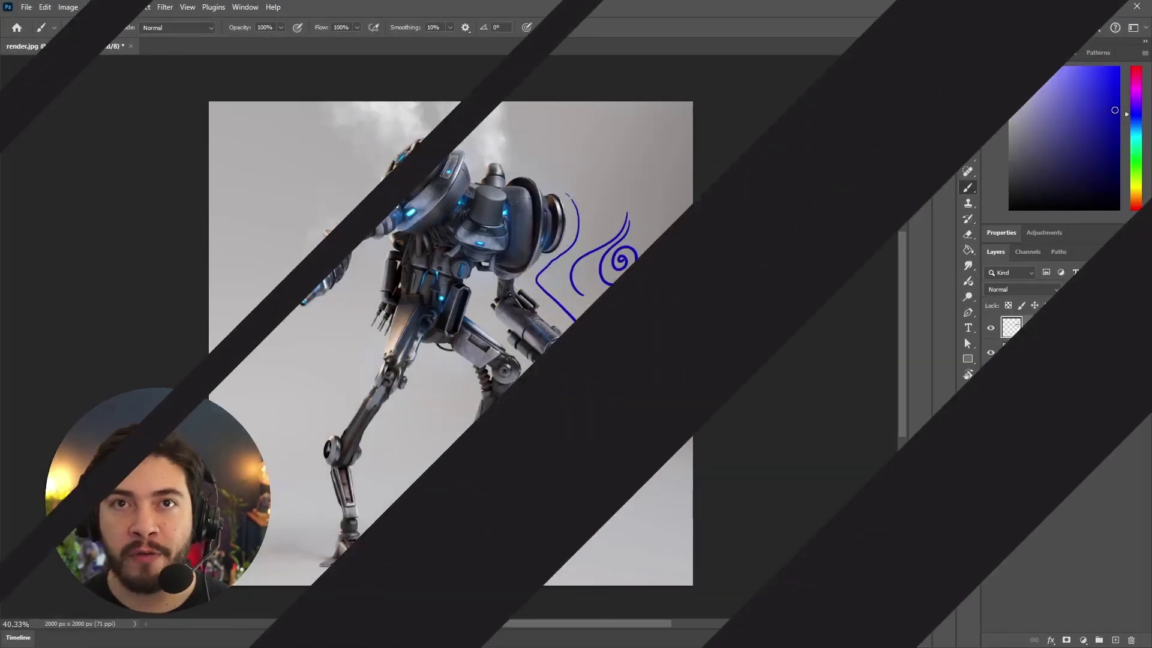